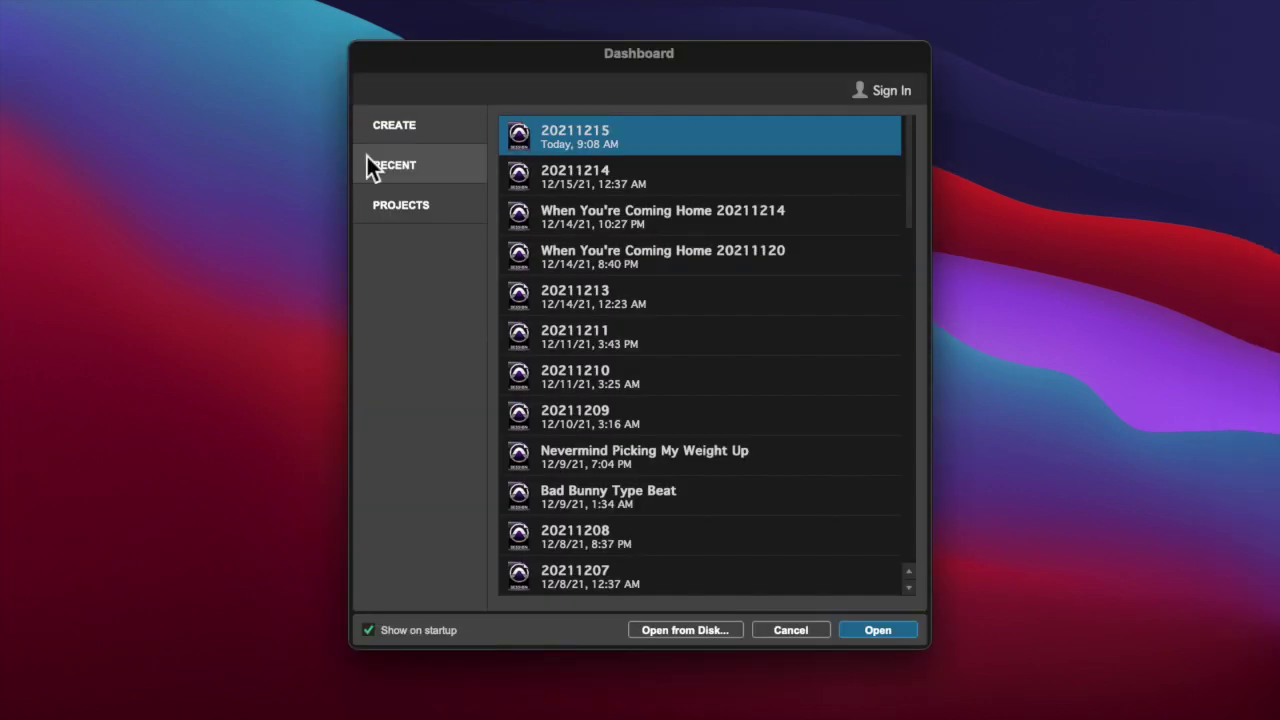
Create a new, renamed session from the Everydays Default - Built-In Output 20211125 template.
click(413, 127)
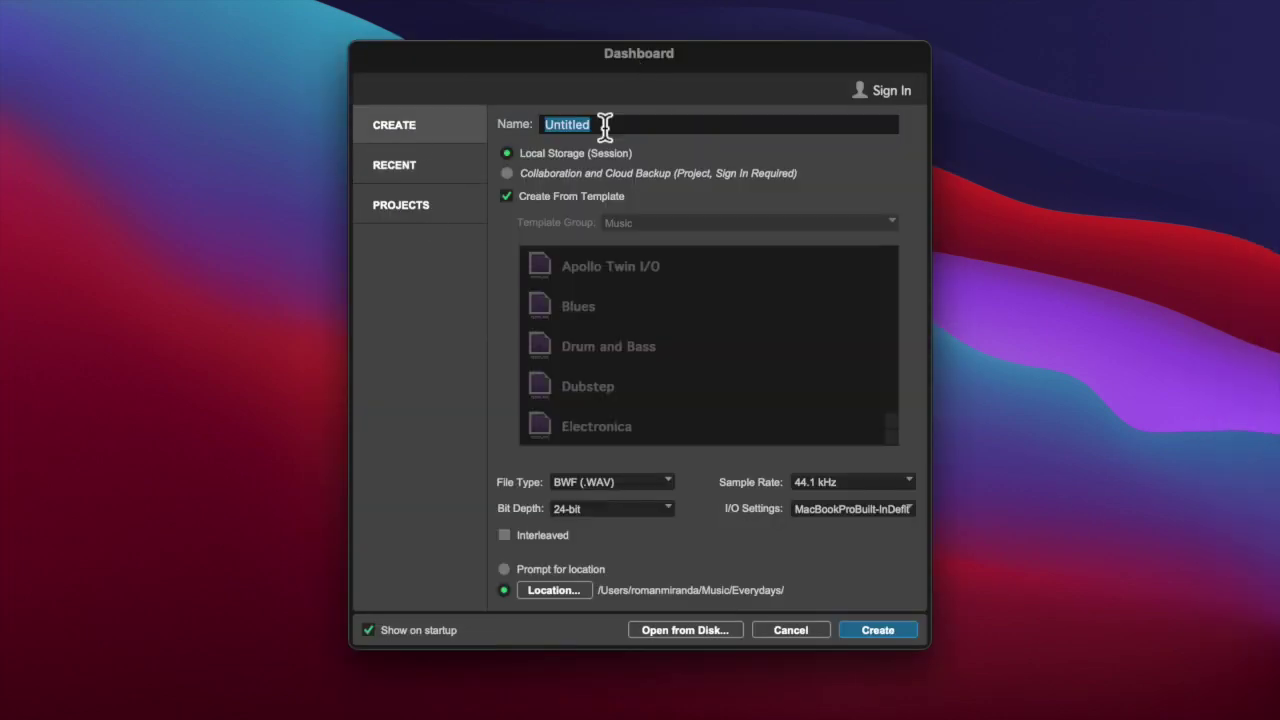
triple_click(786, 124)
text(20211216)
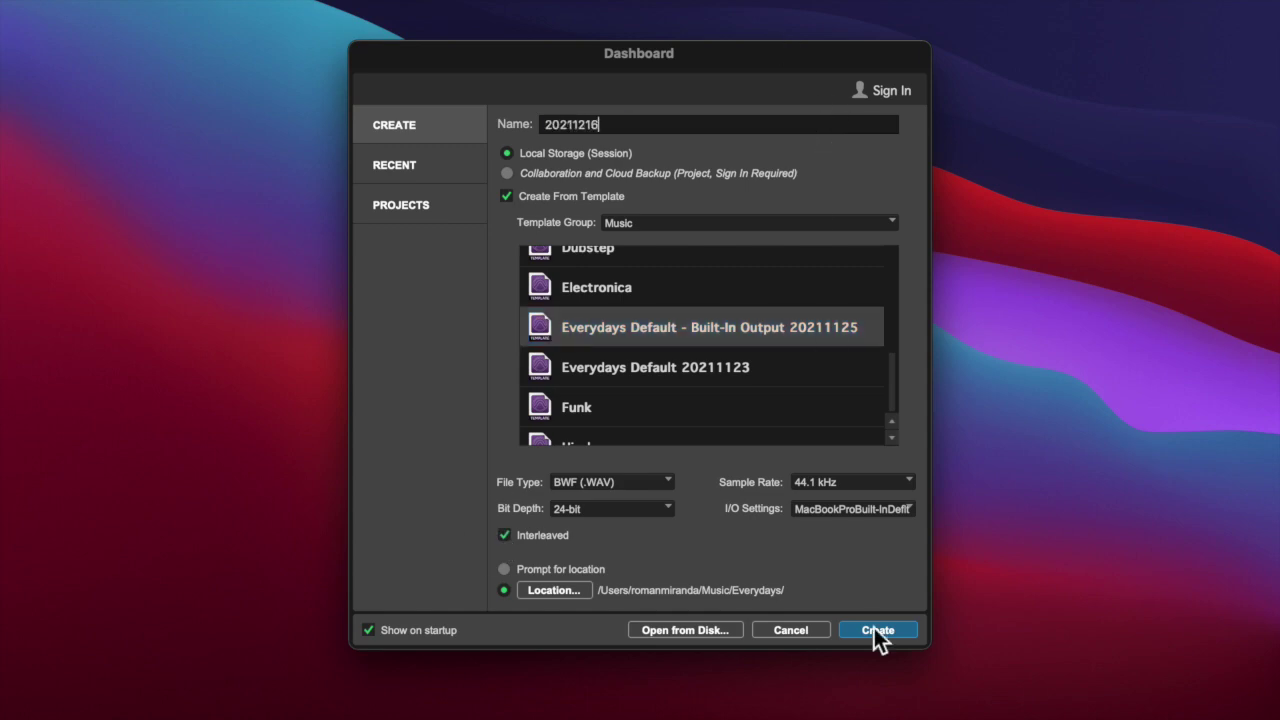
click(874, 628)
Dismiss the missing-library warning, close the Kontakt window and delete the KONTAKT track.
click(781, 591)
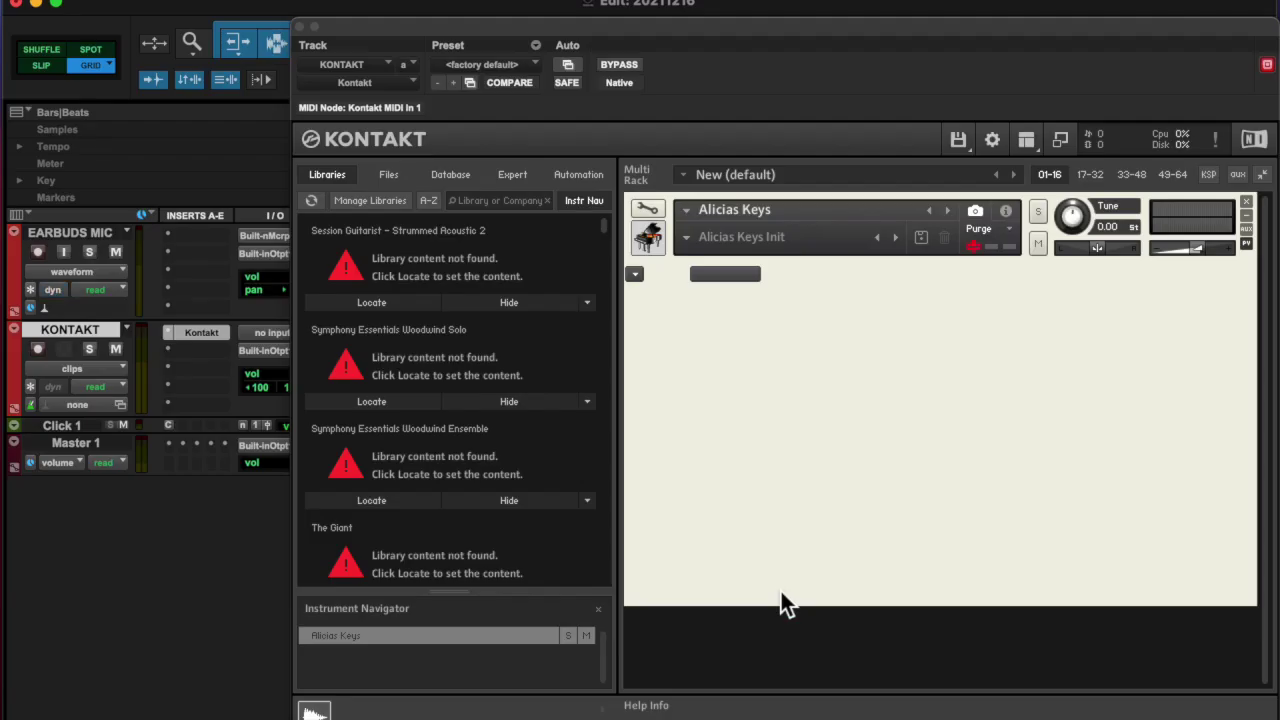
click(300, 28)
right_click(70, 329)
click(100, 600)
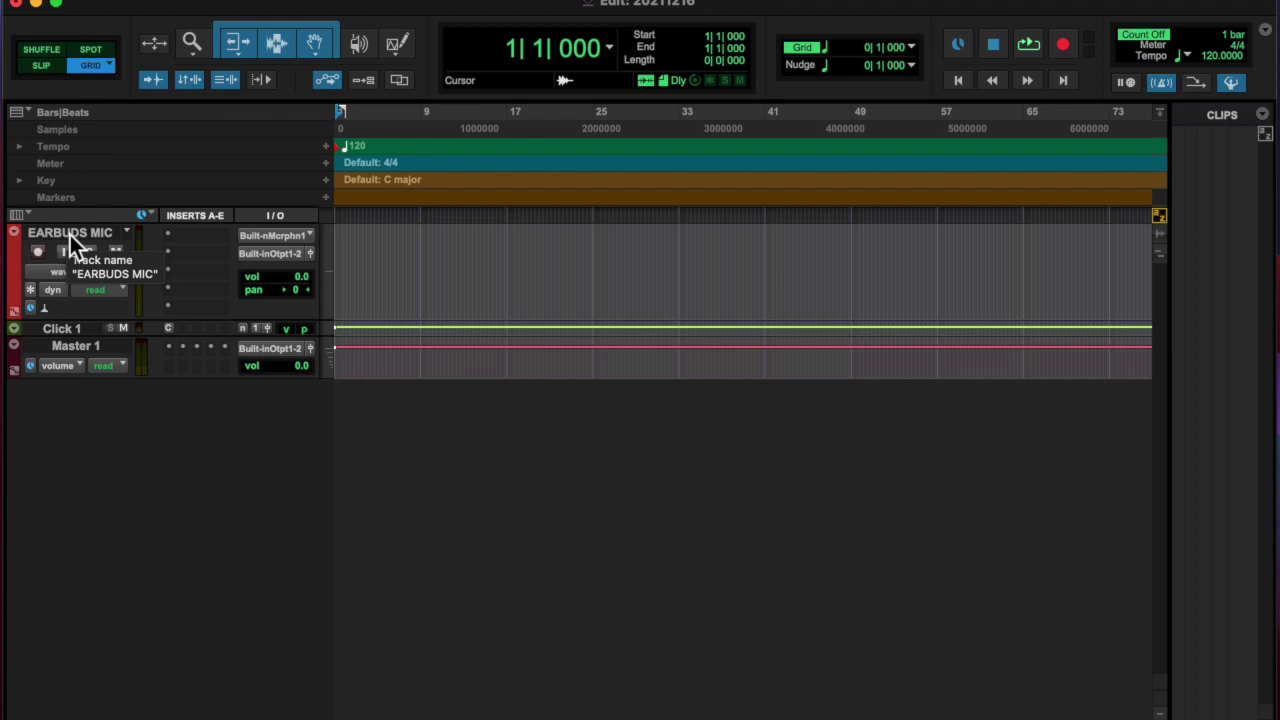
Rename the EARBUDS MIC track to 'built in mic', arm it and record a short take.
double_click(45, 236)
text(built in mic)
key(Return)
click(39, 252)
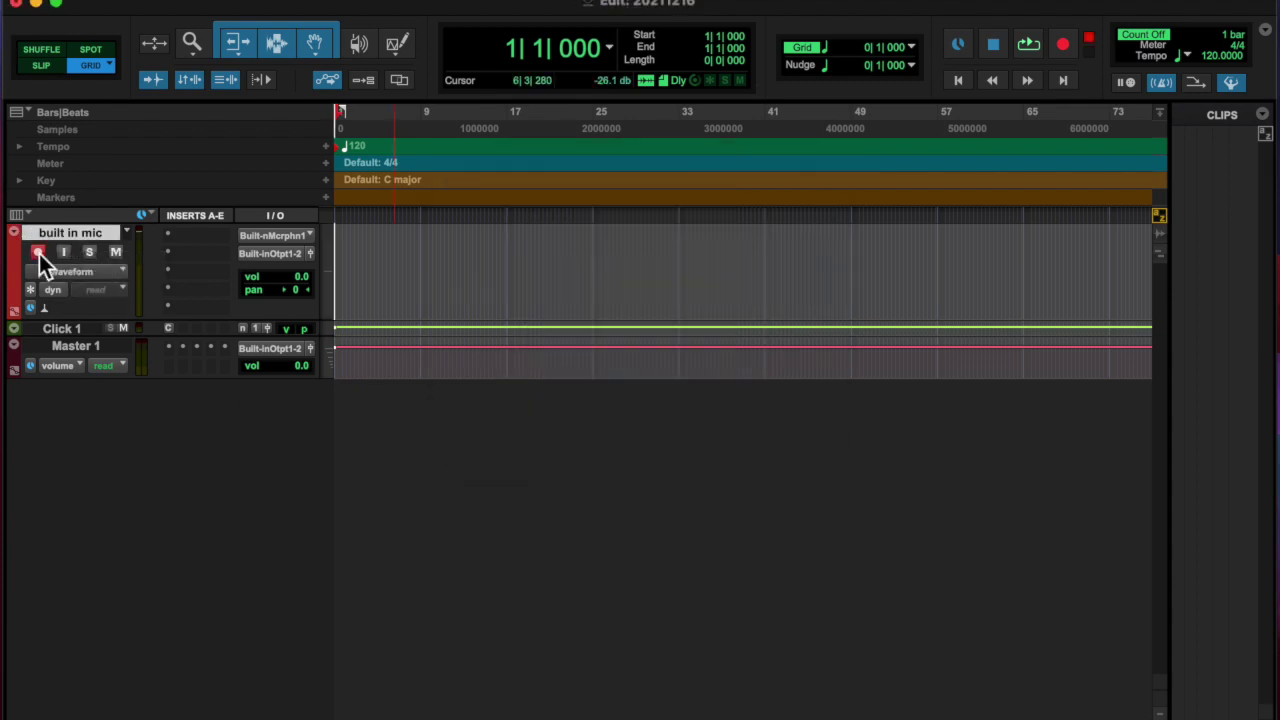
click(1031, 44)
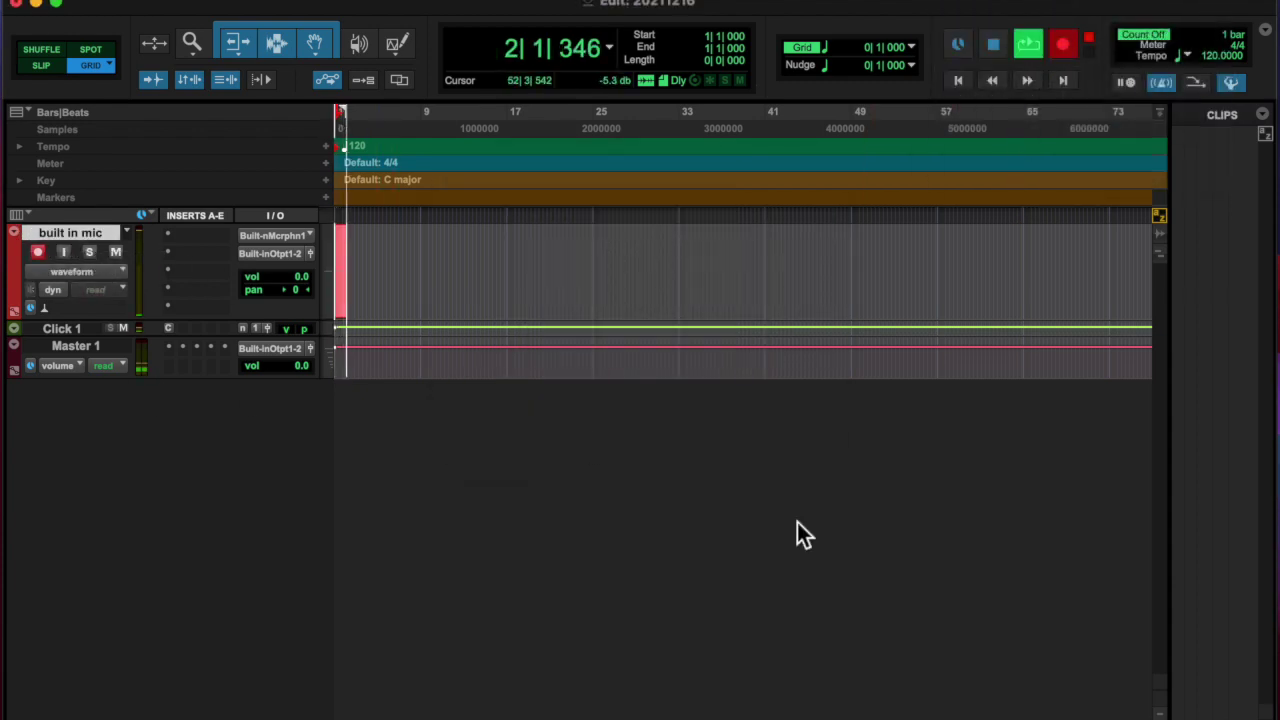
Check the sound input settings and zoom so the recorded clip fills the edit view.
key(space)
click(965, 5)
click(651, 160)
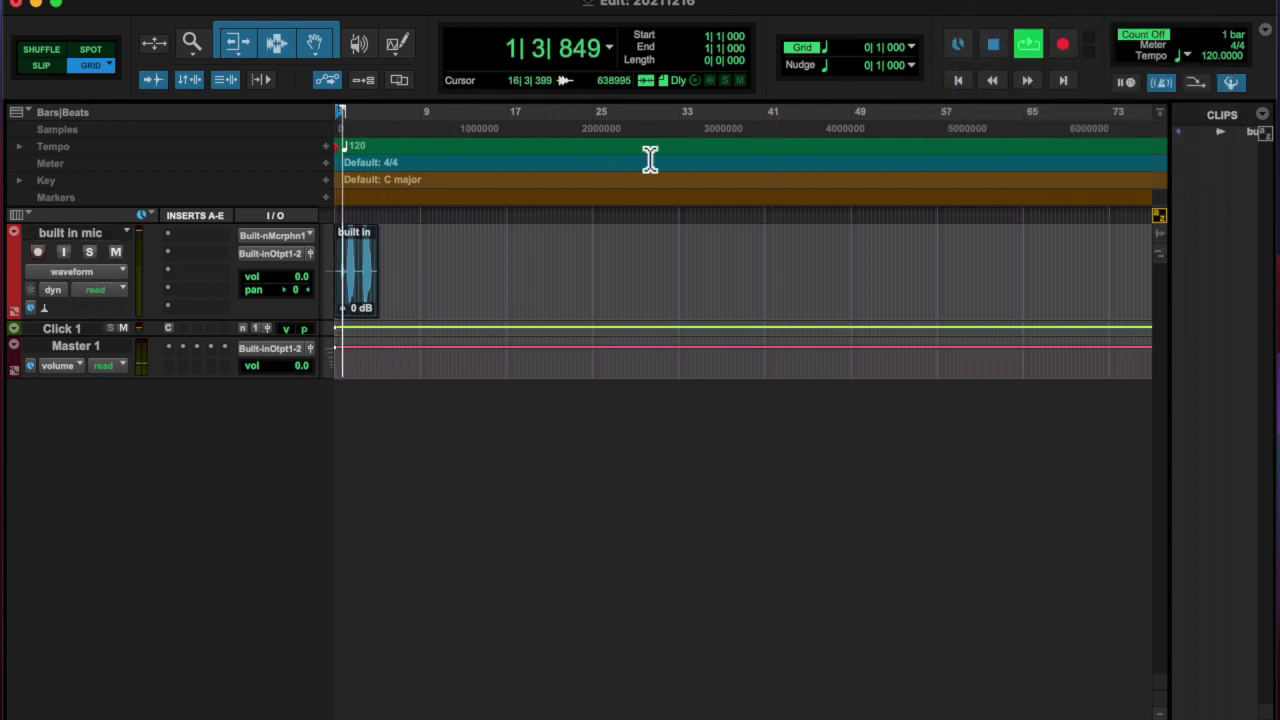
key(ctrl+bracketright)
key(ctrl+bracketright)
key(ctrl+bracketright)
click(520, 294)
key(ctrl+e)
Delete the silent gap between the two phrases in Shuffle mode.
key(Return)
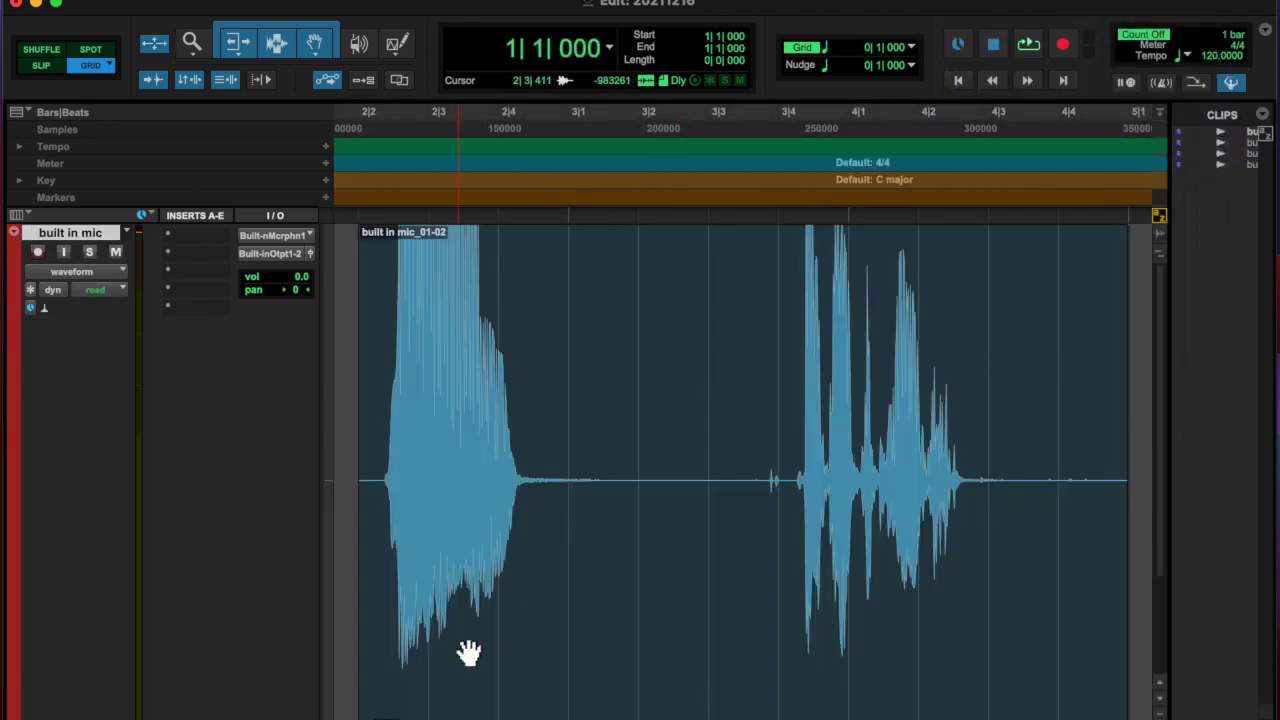
drag(614, 500, 741, 385)
click(40, 50)
key(Delete)
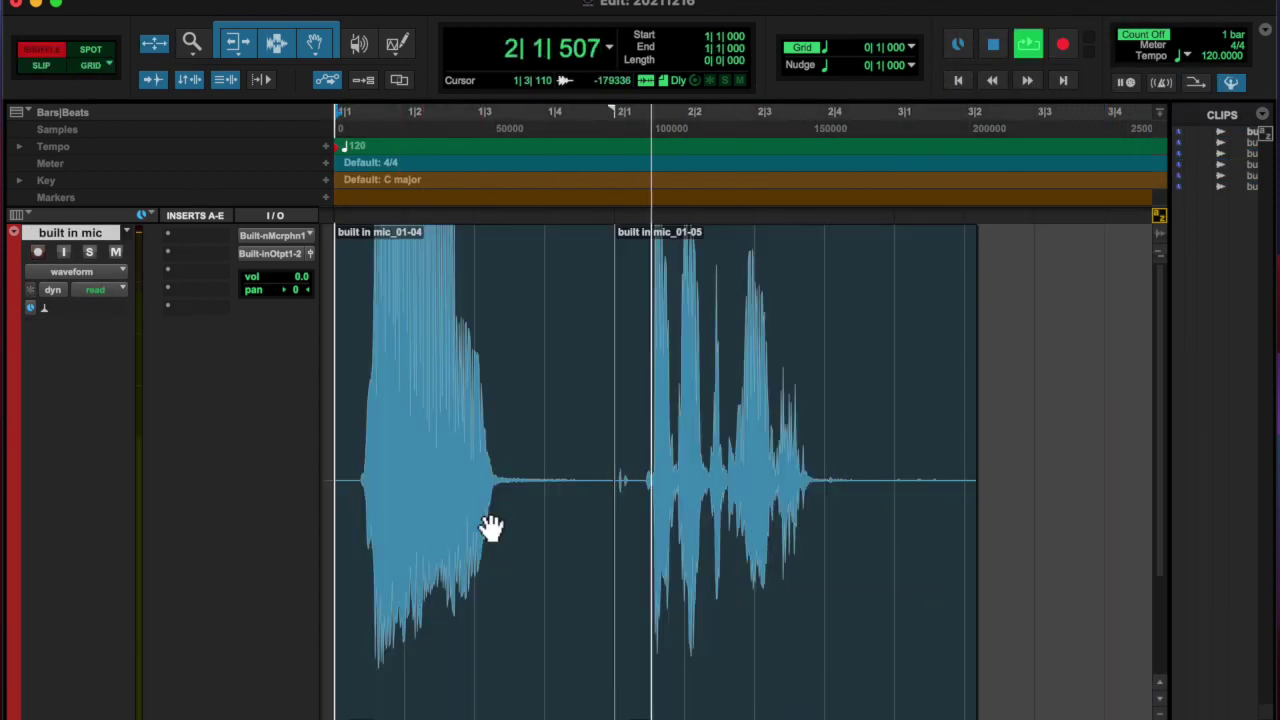
Insert Waves NS1 on the mic track, raise its suppression, and audition the vocal.
click(195, 235)
click(480, 380)
click(590, 325)
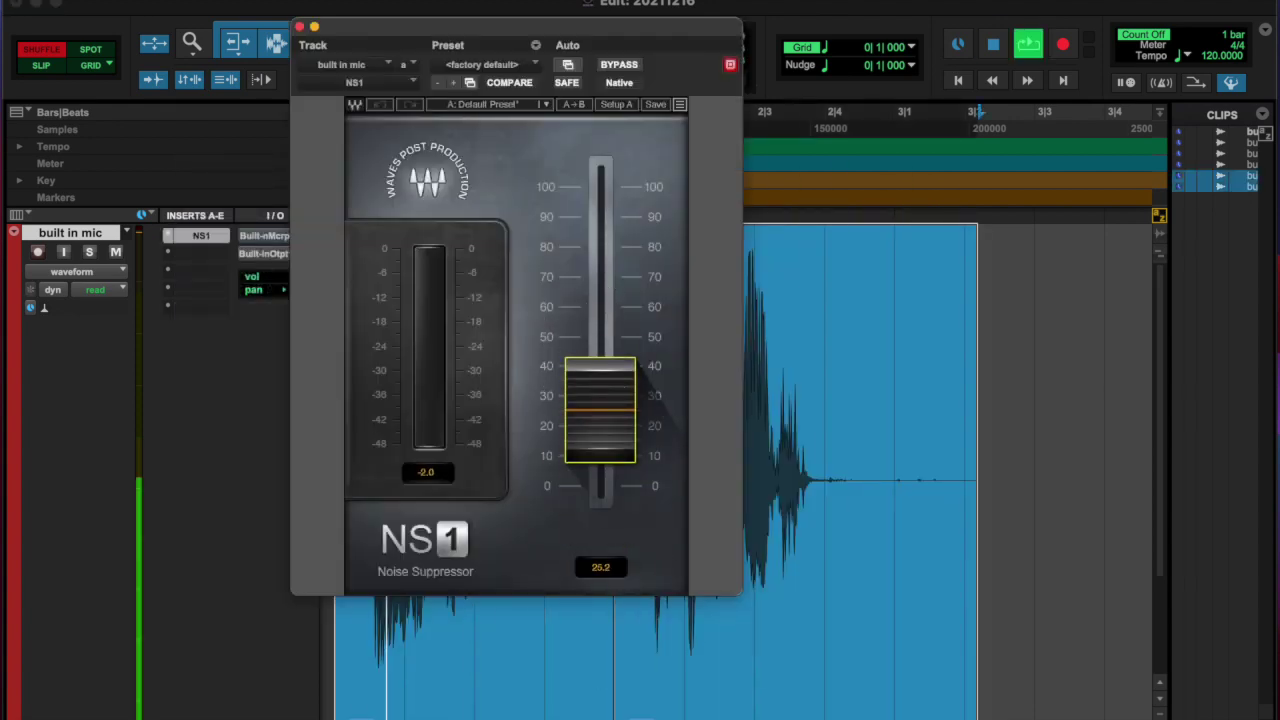
click(299, 26)
click(195, 251)
key(Escape)
key(space)
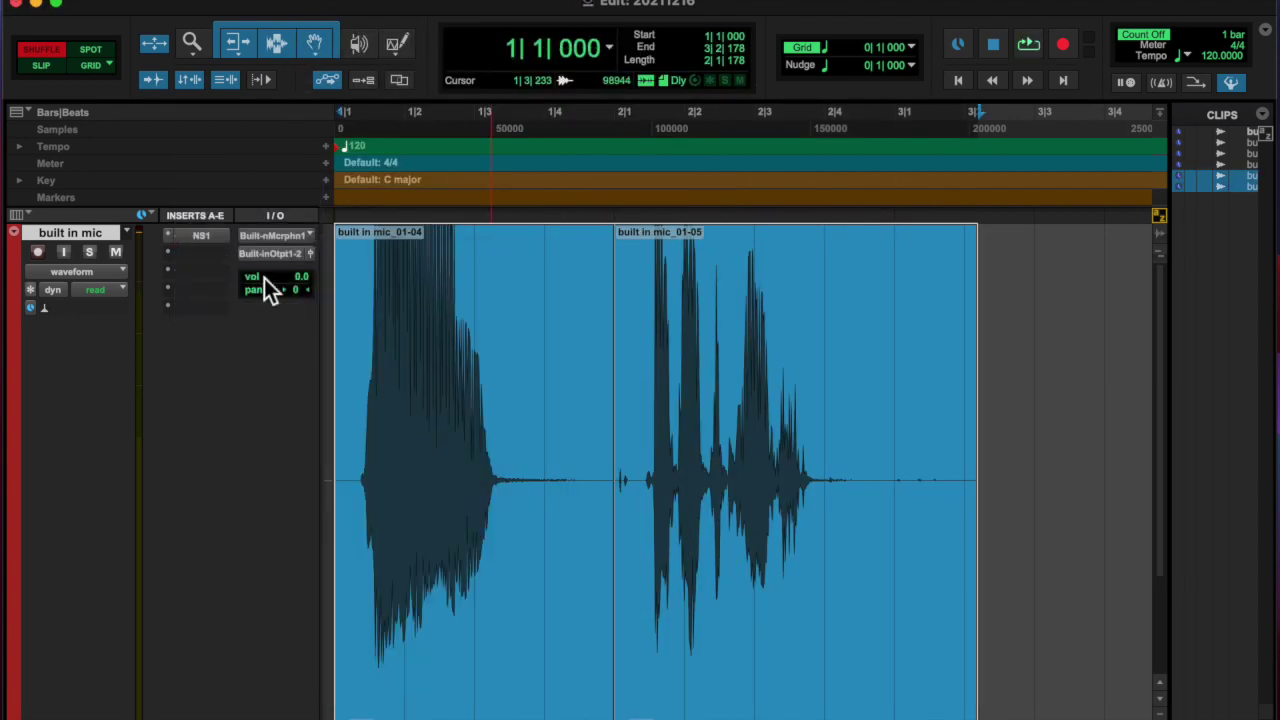
Return to Grid mode and select a short phrase in the second clip.
click(766, 414)
key(F4)
drag(724, 420, 790, 425)
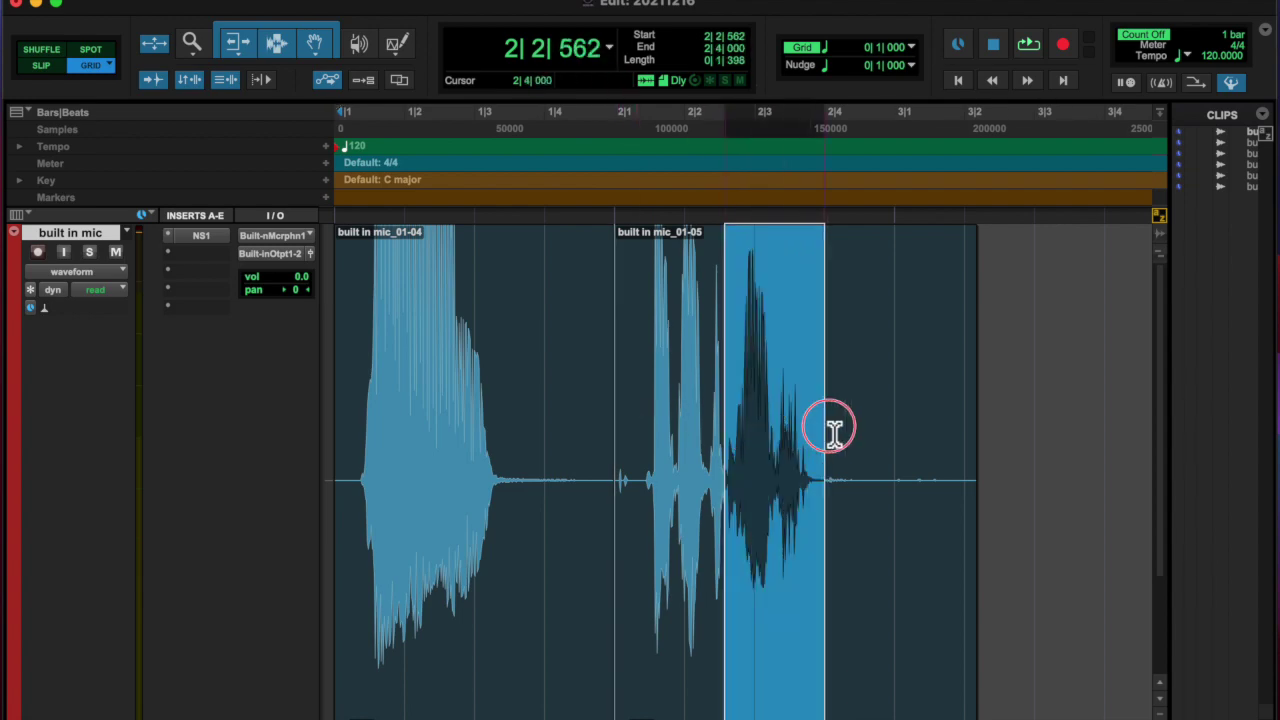
scroll(808, 428, up, 3)
scroll(777, 423, down, 3)
Separate the run of vocal phrases into short individual clips.
click(951, 457)
scroll(717, 460, up, 5)
scroll(717, 460, down, 2)
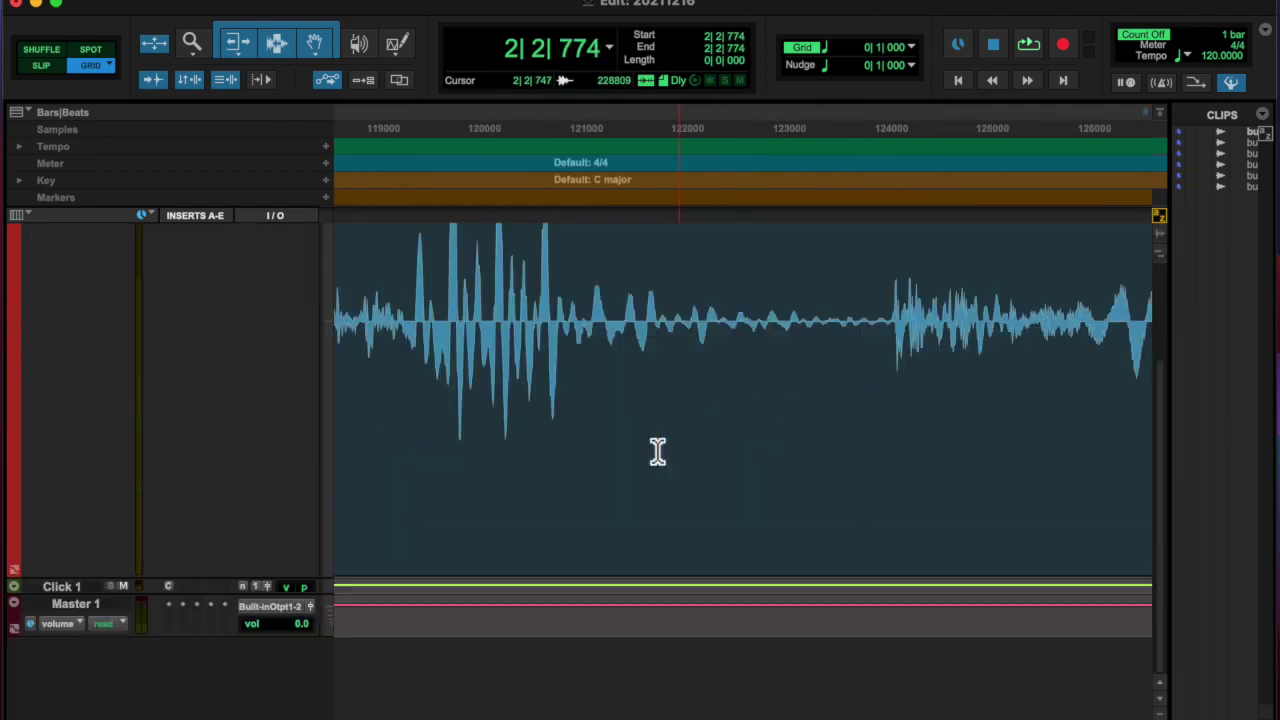
scroll(657, 449, down, 3)
drag(392, 420, 1094, 457)
scroll(1097, 460, down, 3)
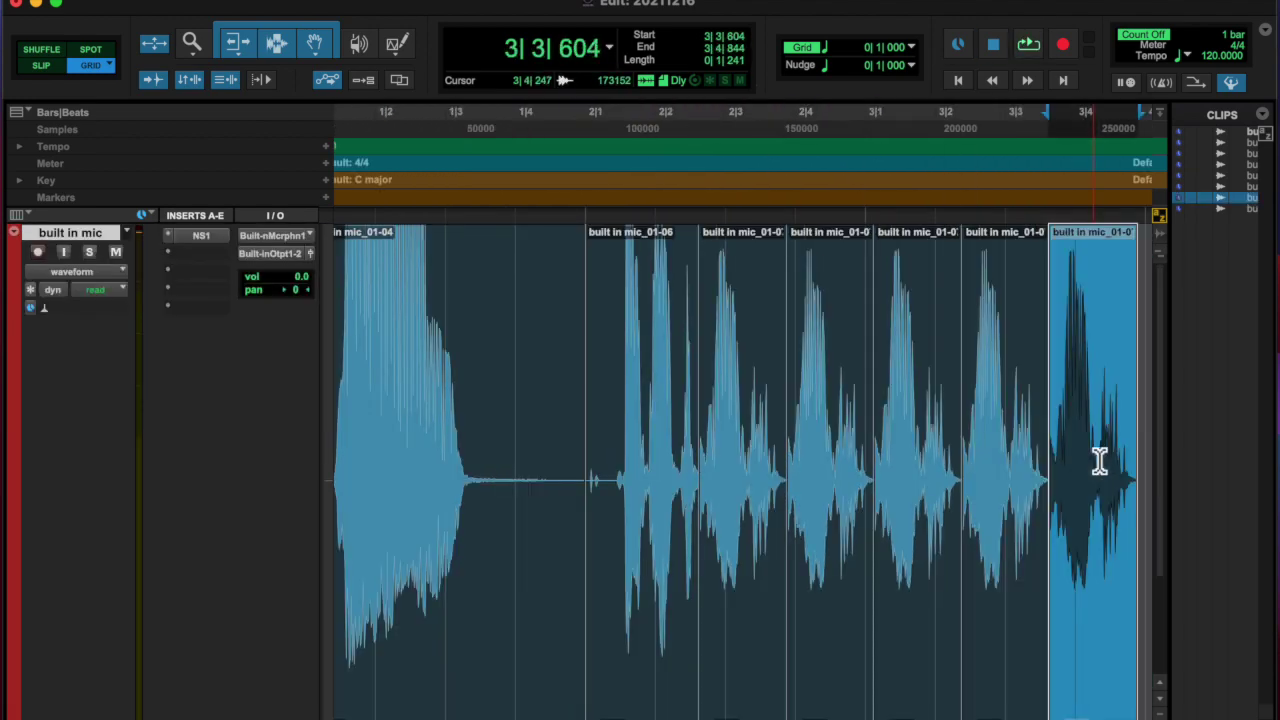
scroll(1097, 460, down, 3)
key(Return)
click(530, 625)
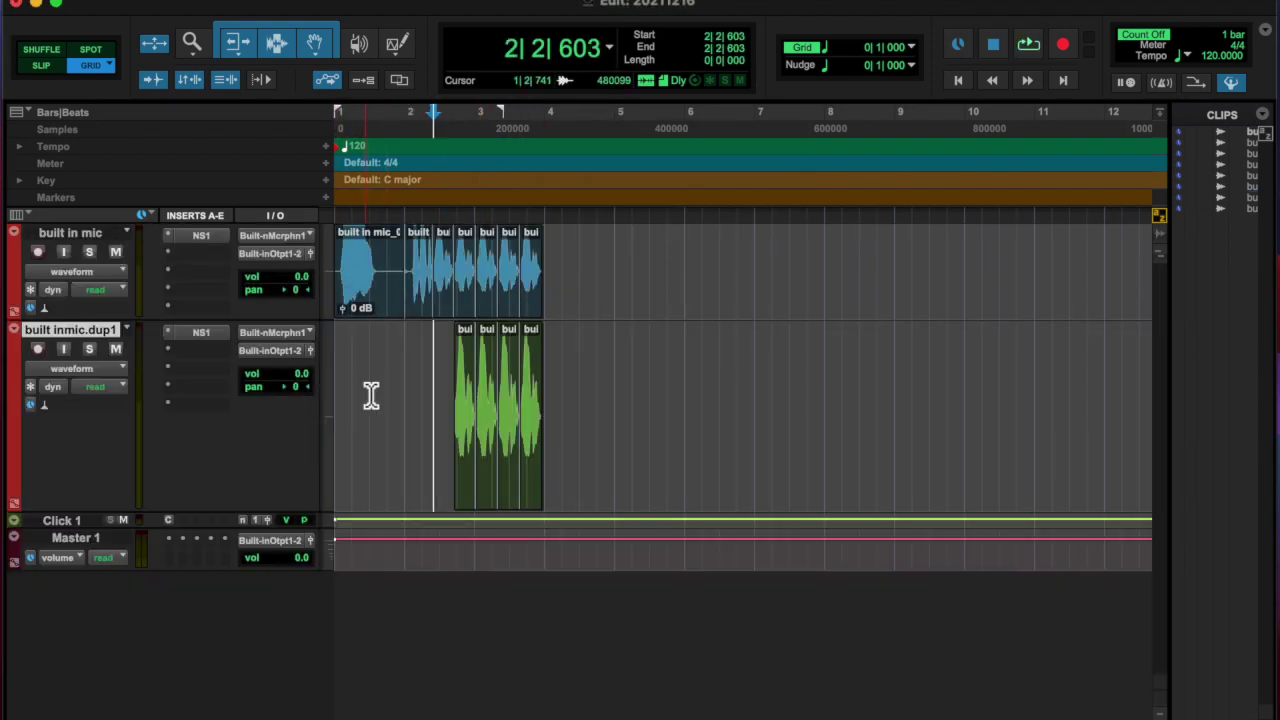
scroll(530, 360, up, 3)
scroll(542, 400, up, 2)
Play back the chopped clips and insert RC-20 Retro Color on the duplicate track.
key(space)
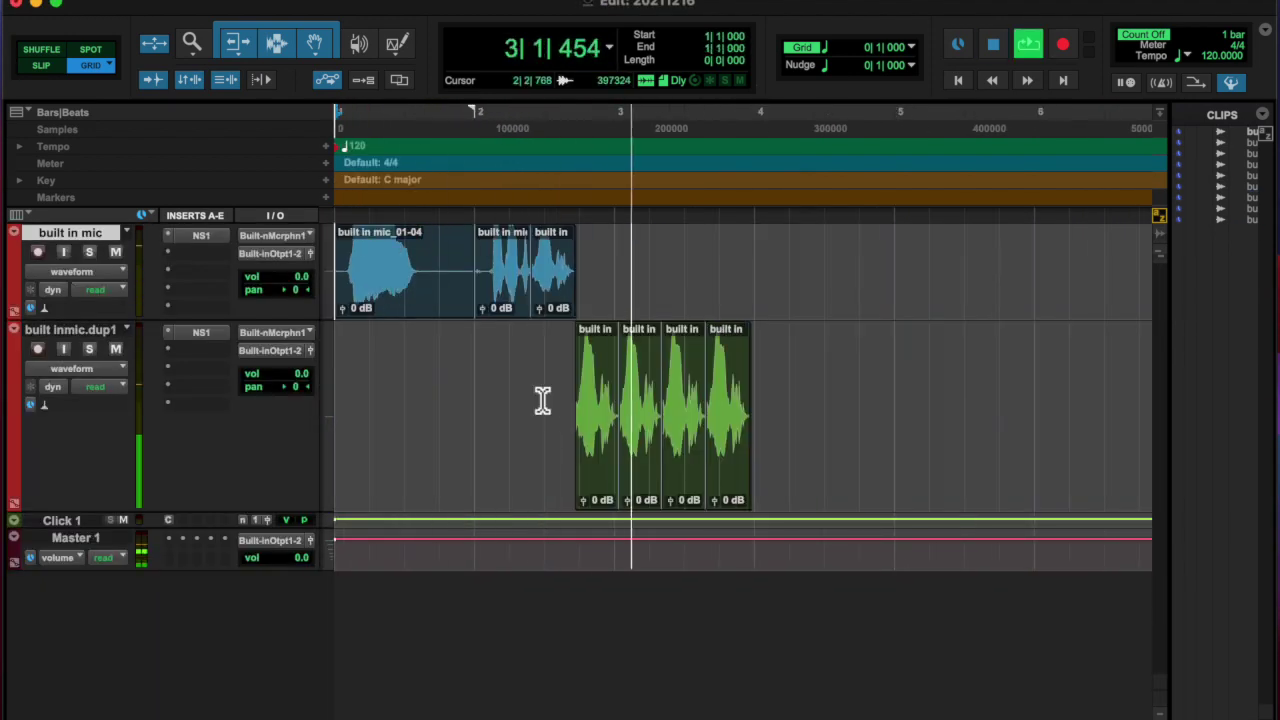
key(space)
click(190, 350)
click(420, 433)
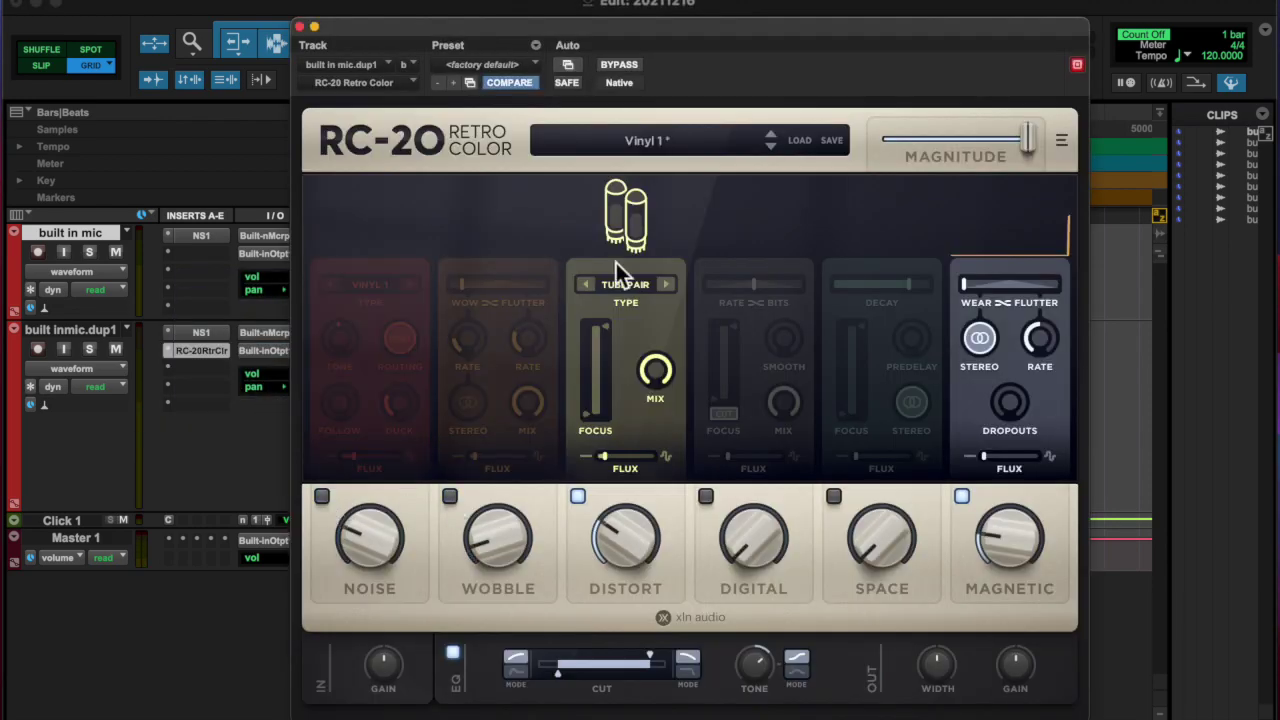